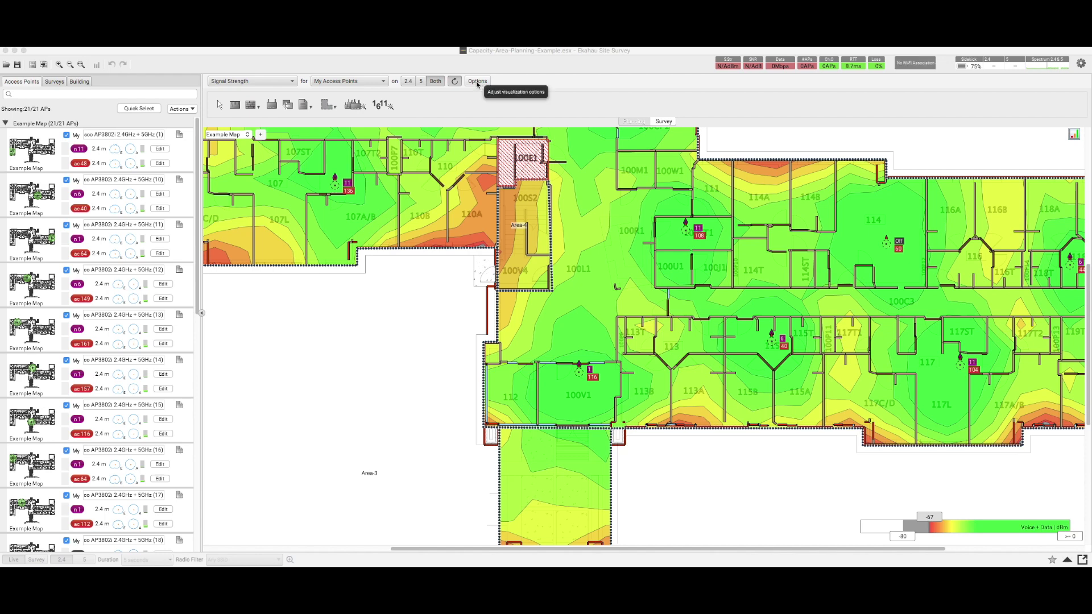
Step: Change the heat map visualization height to 3 m in the visualization options
left_click(478, 83)
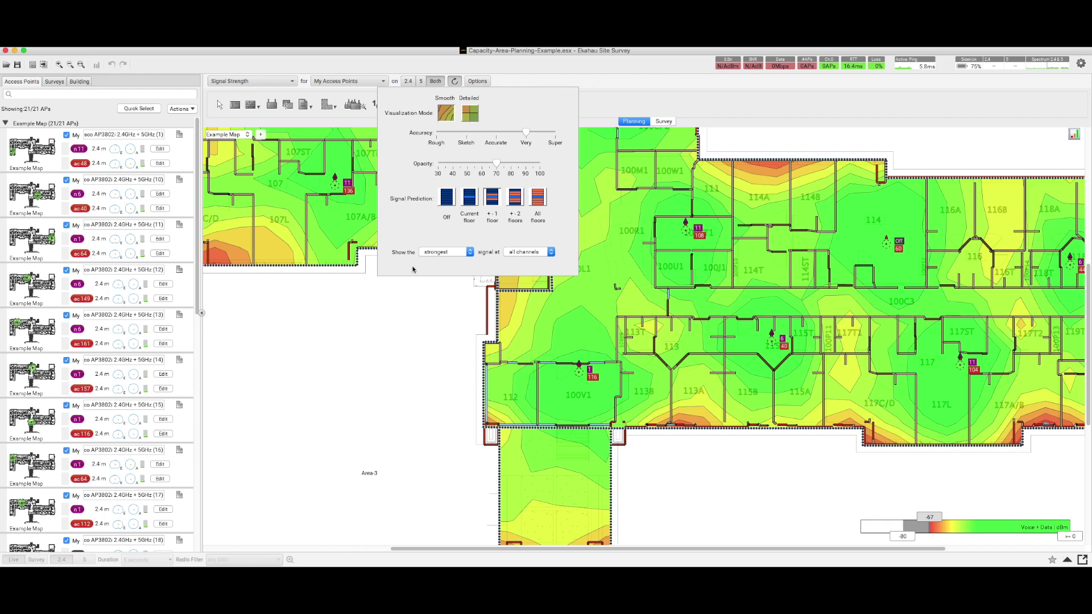
left_click(480, 82)
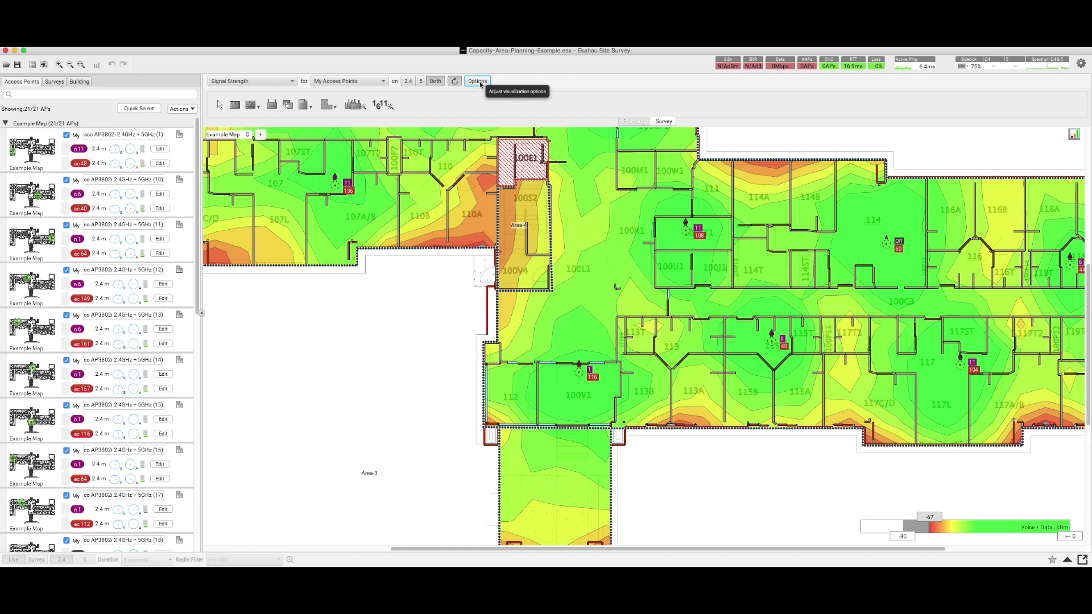
left_click(479, 80)
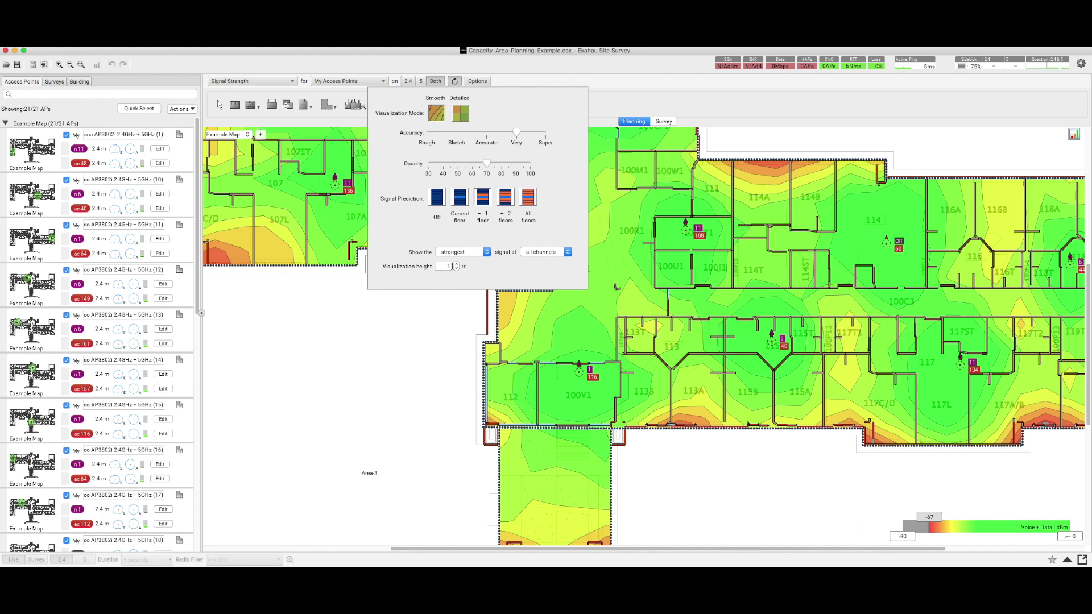
left_click(446, 266)
key("BackSpace")
type("3")
key("Return")
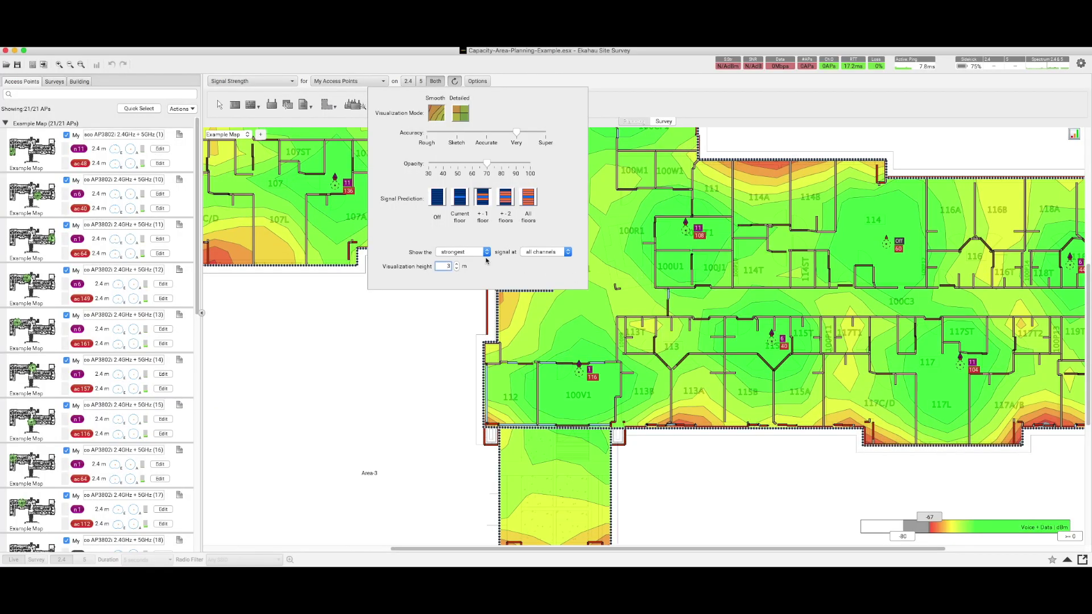
left_click(446, 265)
left_click(485, 83)
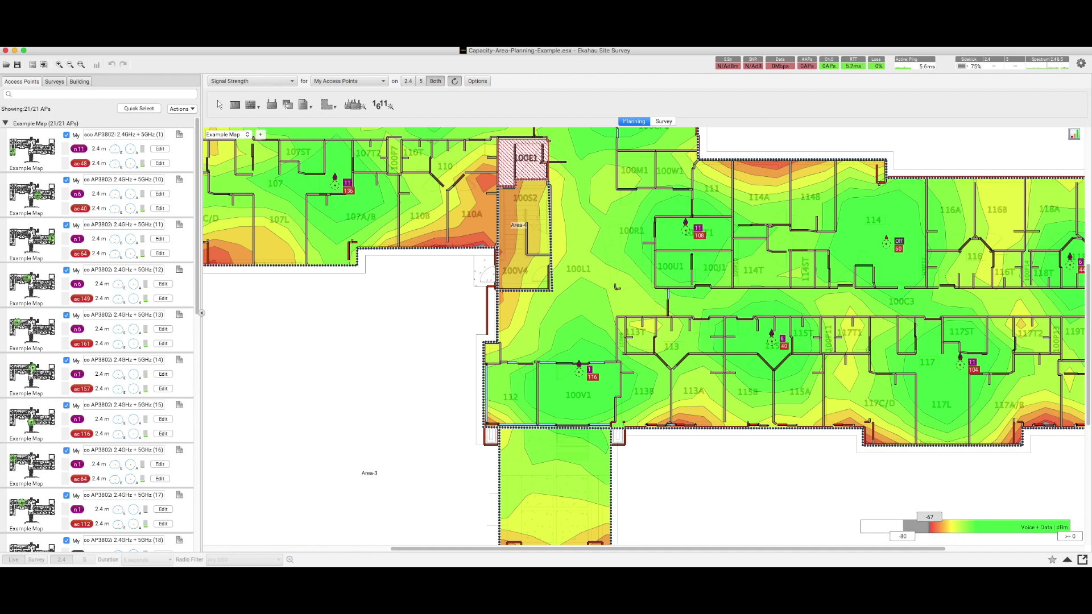
Step: Check the 3 m signal strength at a spot near room 100C3, then dismiss the details
left_click(905, 303)
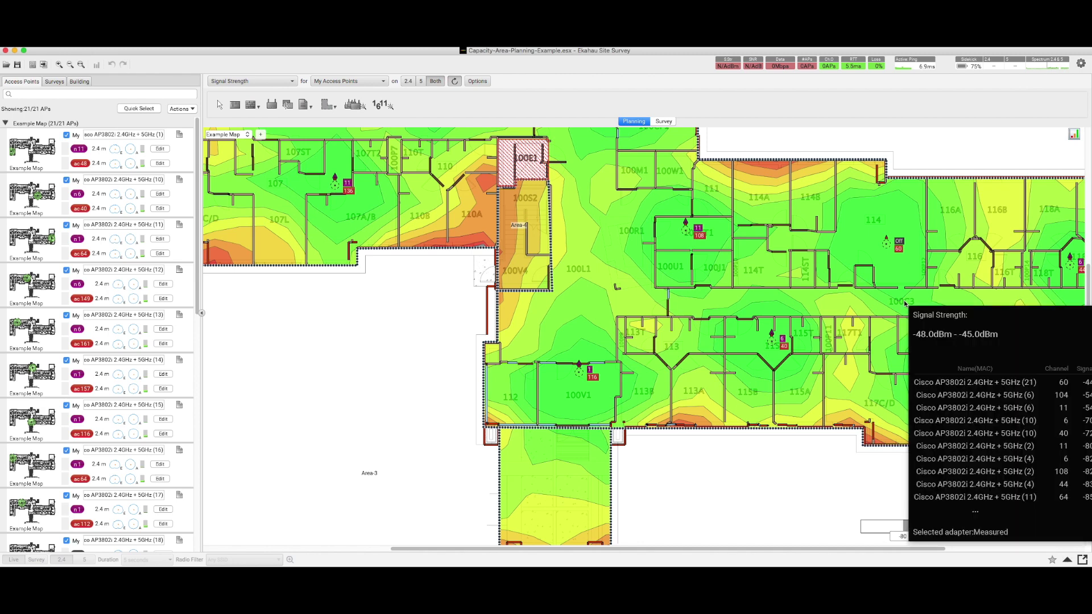
left_click(417, 294)
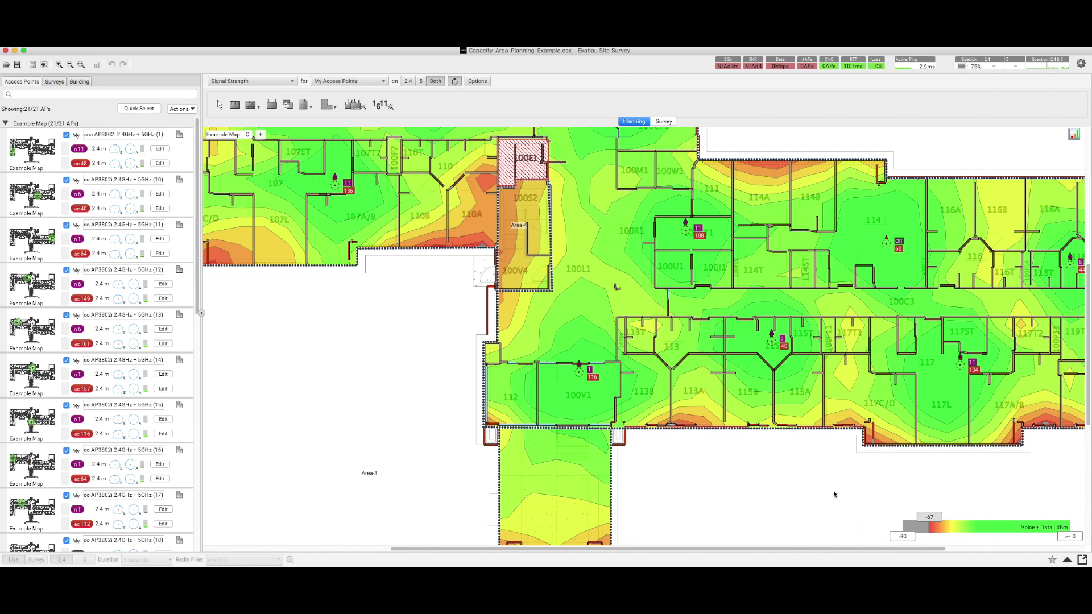
Step: Bring up the legend settings showing View as Measured with contour spacing 3
left_click(995, 528)
left_click(997, 524)
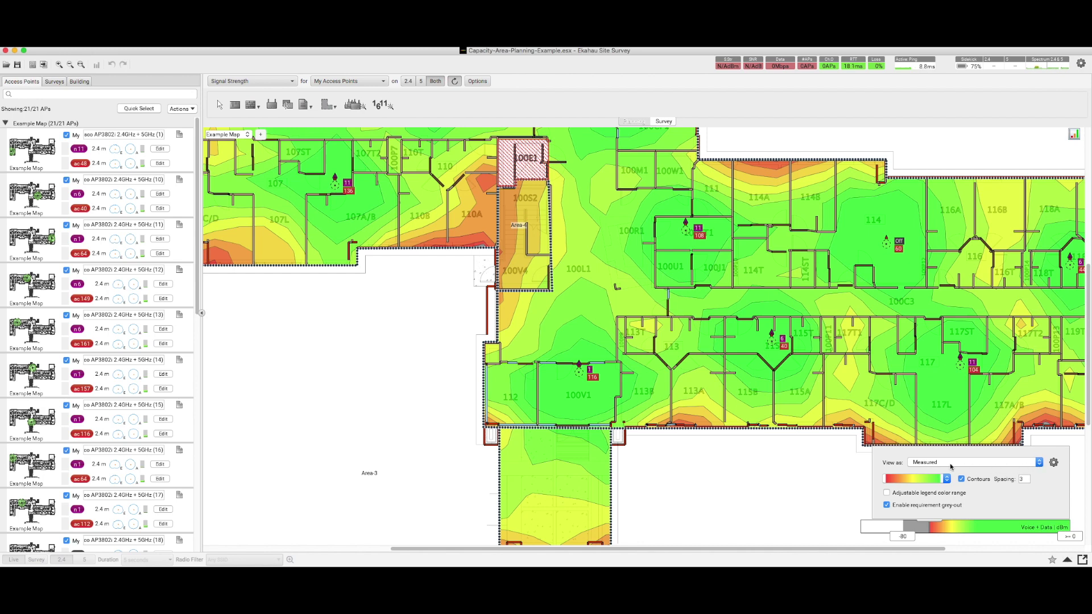
Step: Open Device Profiles from the gear beside View as, showing Generic Laptop at 0 dB
left_click(1054, 463)
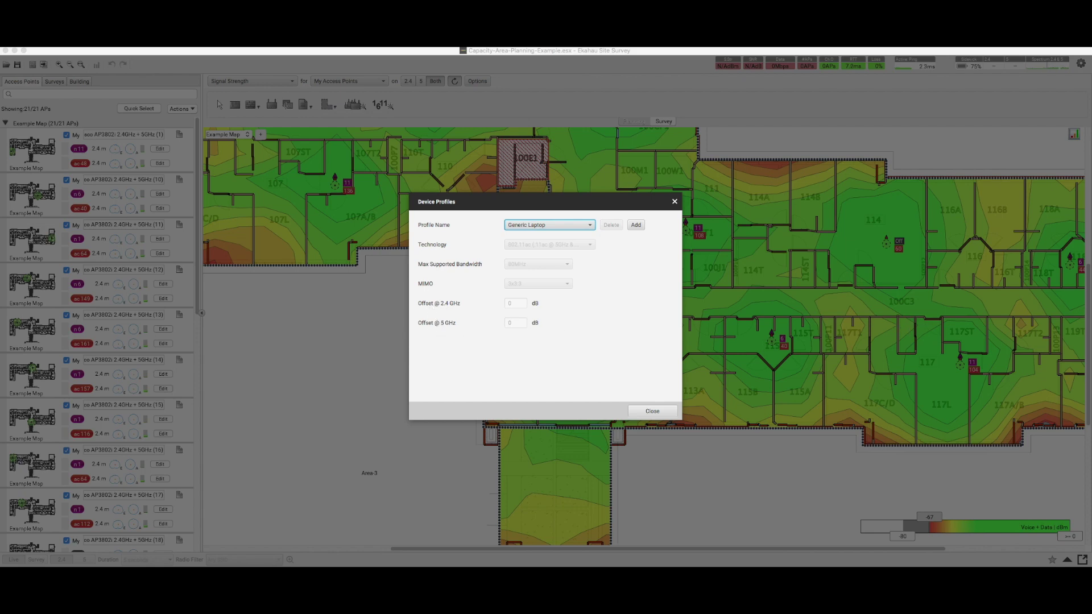
Step: Read the Sample 1, Sample 2 and Conclusion notes on offset signs in Preview
left_click_drag(1089, 225, 827, 223)
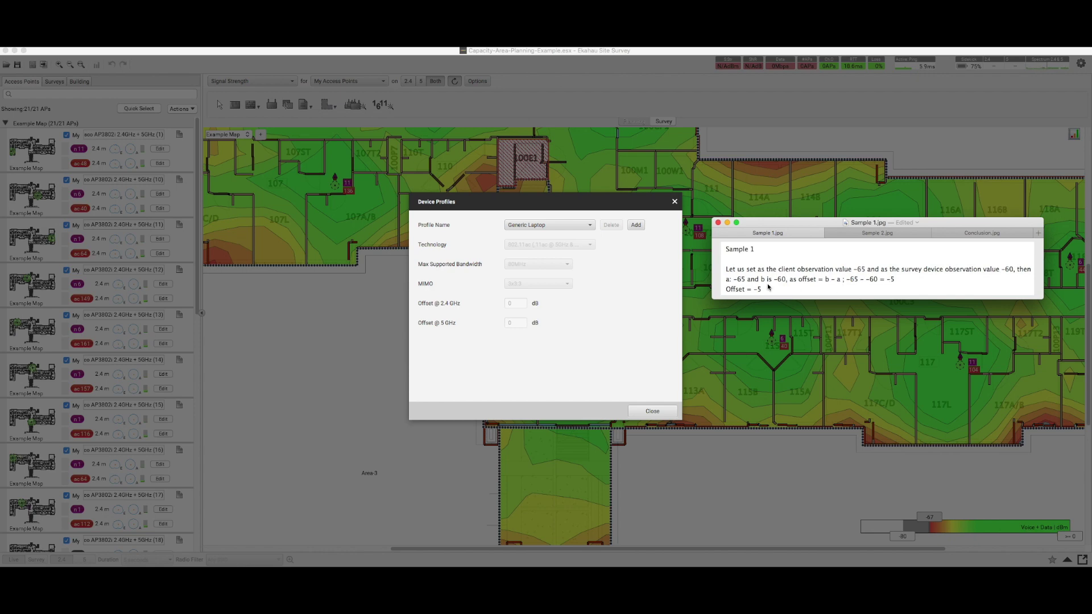
left_click(877, 233)
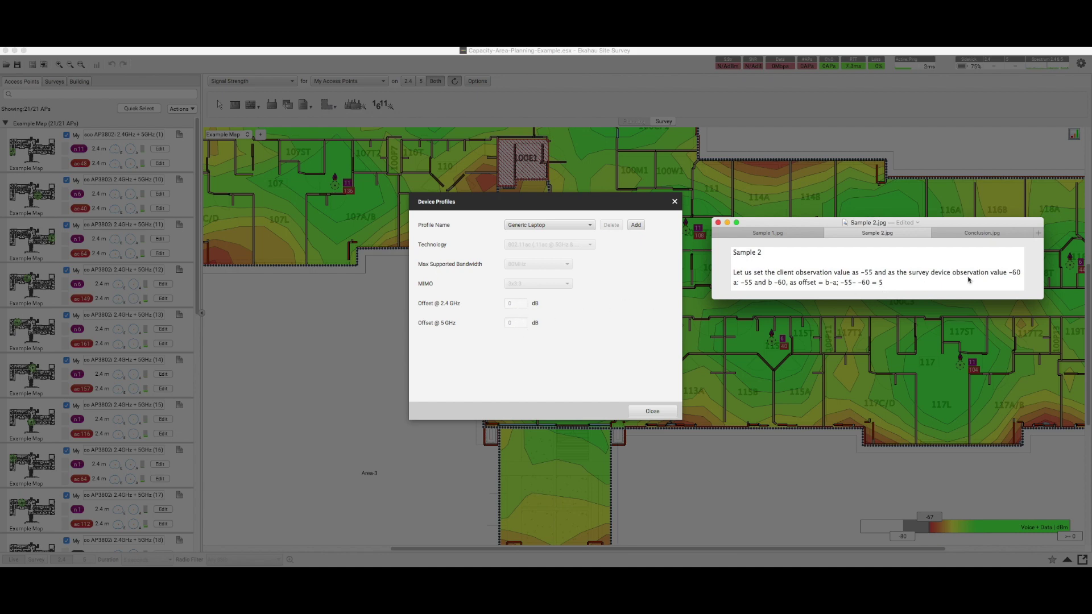
left_click(981, 233)
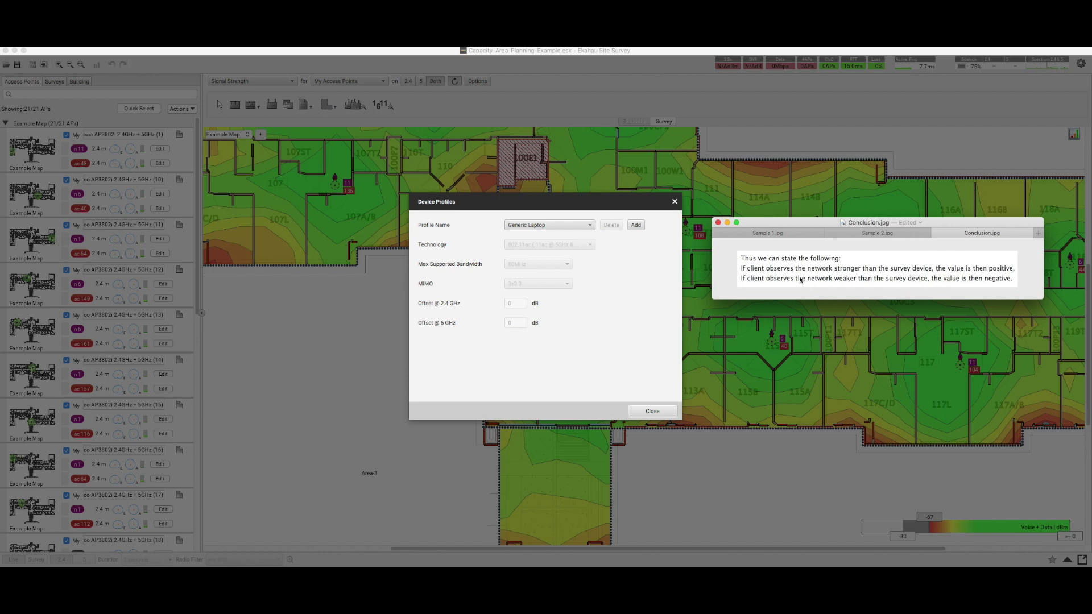
left_click_drag(778, 226, 803, 225)
Step: Close Preview and add a new device profile named Test11
key("super+w")
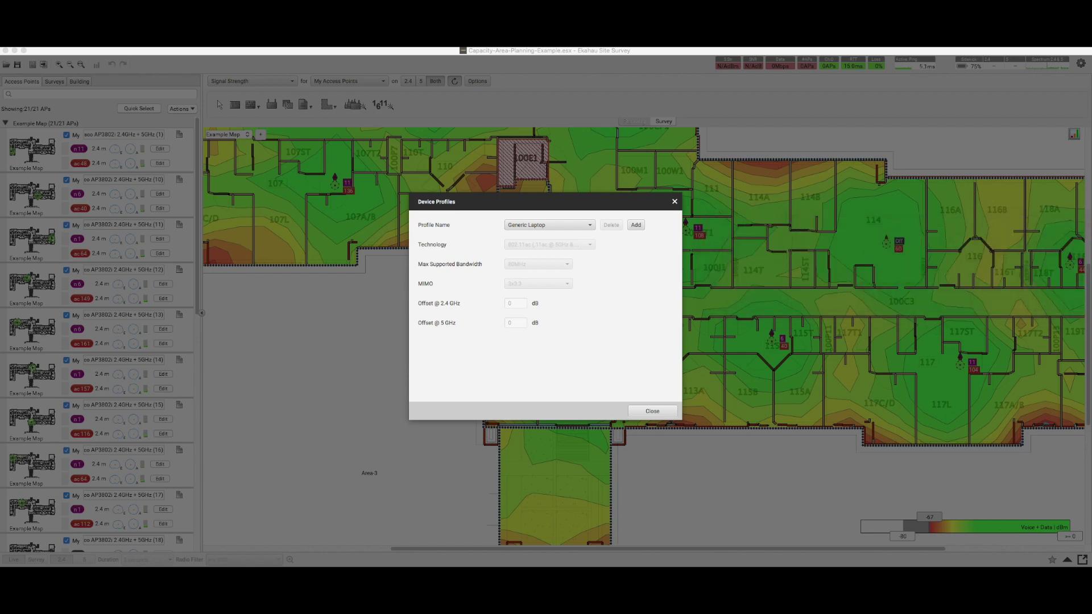
left_click(636, 225)
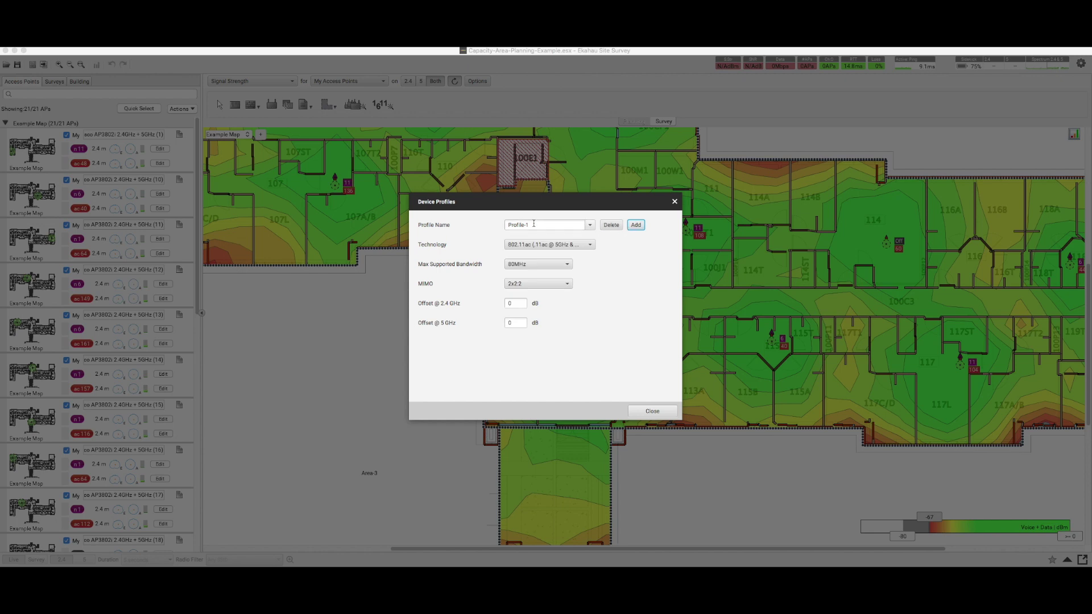
type("Tes")
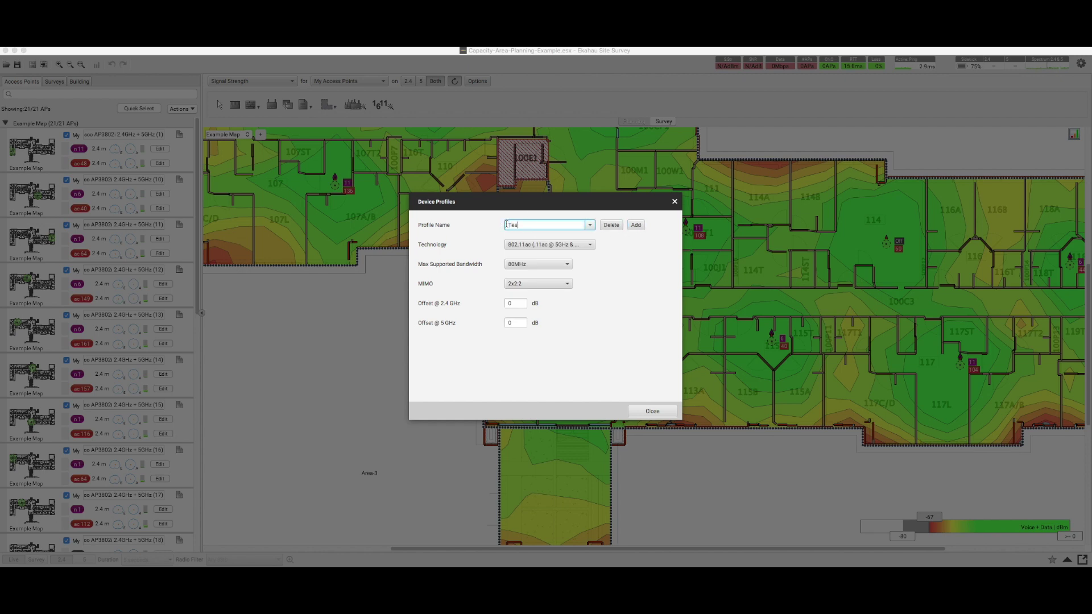
type("t11")
Step: Set Test11's offsets to -3 dB at both 2.4 GHz and 5 GHz
left_click(505, 303)
left_click_drag(505, 303, 513, 305)
type("-1")
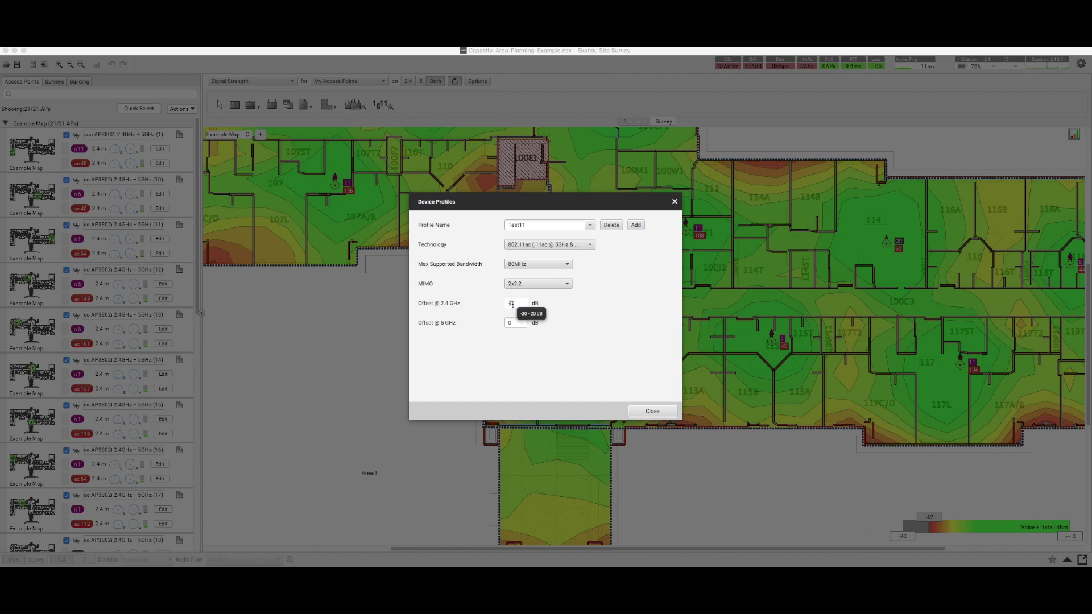
key("BackSpace")
type("30")
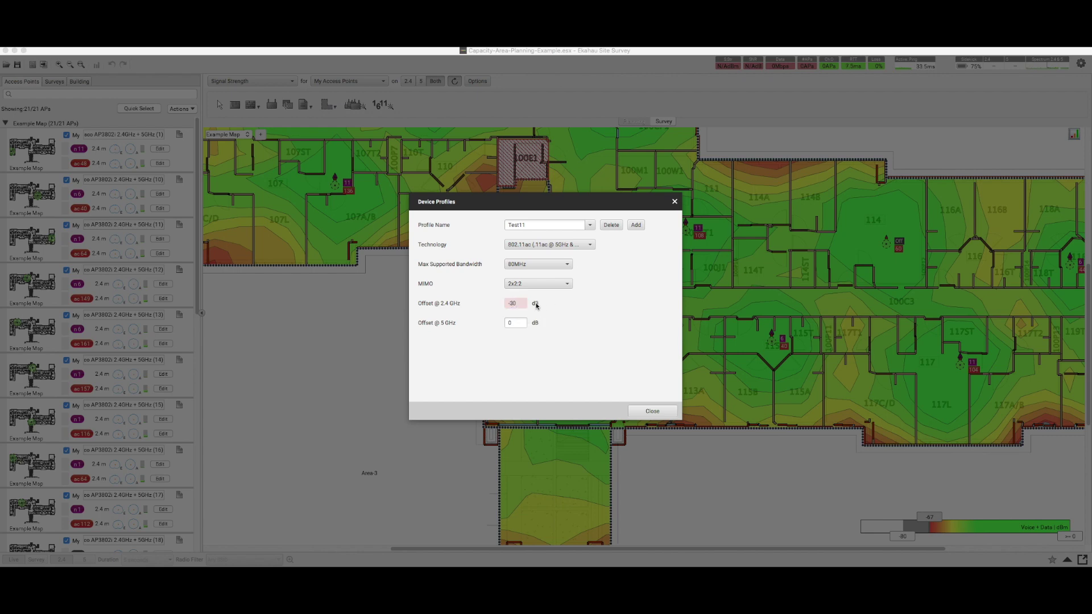
left_click_drag(521, 304, 496, 304)
type("-3")
key("Tab")
type("-3")
Step: Add another device profile and name it Test 2
left_click(636, 225)
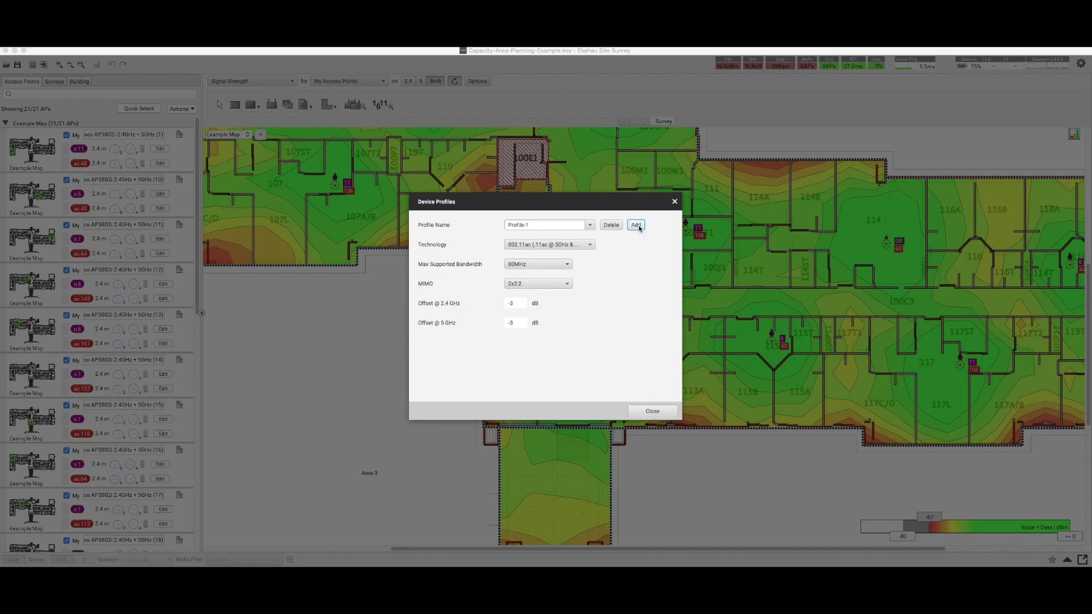
triple_click(512, 224)
type("Test 2")
Step: Give Test 2 offsets of 3 dB at 2.4 GHz and 5 GHz, then close Device Profiles
left_click(503, 302)
double_click(502, 302)
type("3")
left_click(502, 322)
double_click(507, 323)
type("3")
left_click(653, 411)
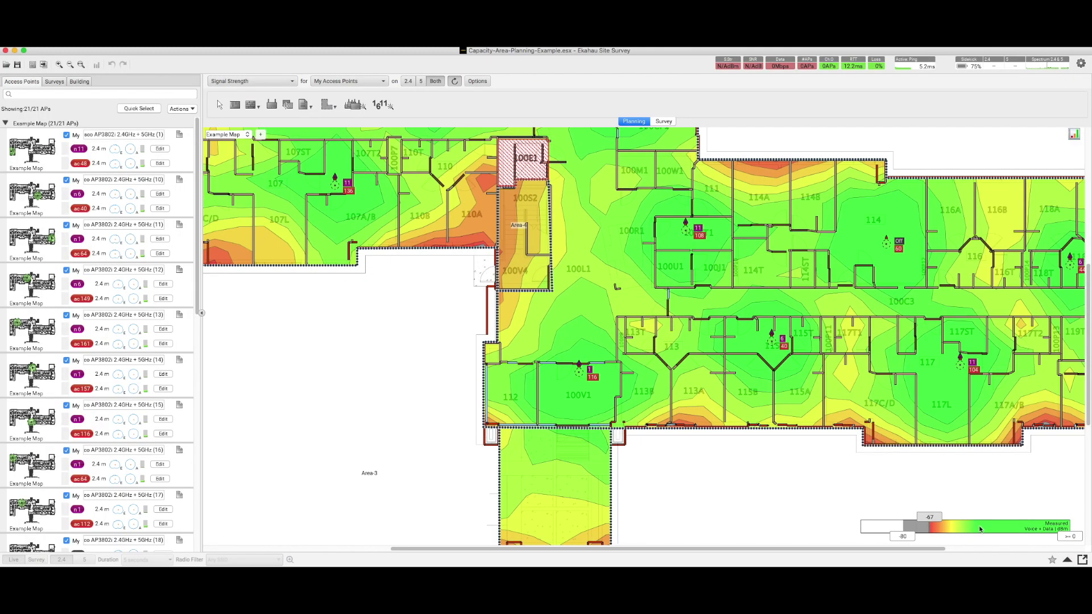
left_click(984, 527)
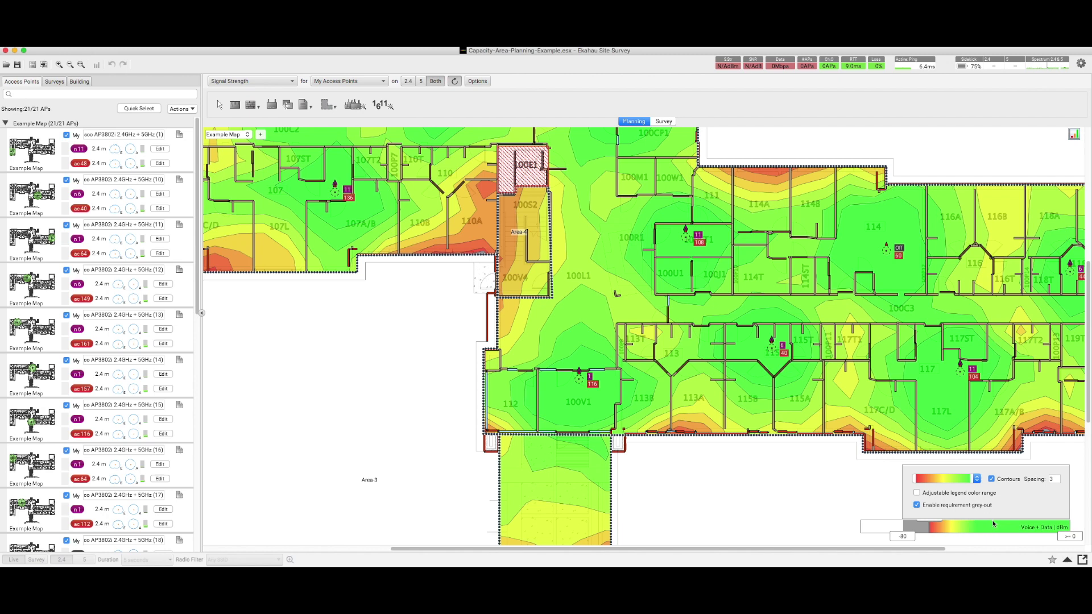
Step: Switch View as to Test11 (-3 dB), then to Test 2 (+3 dB) to compare heat maps
left_click(993, 526)
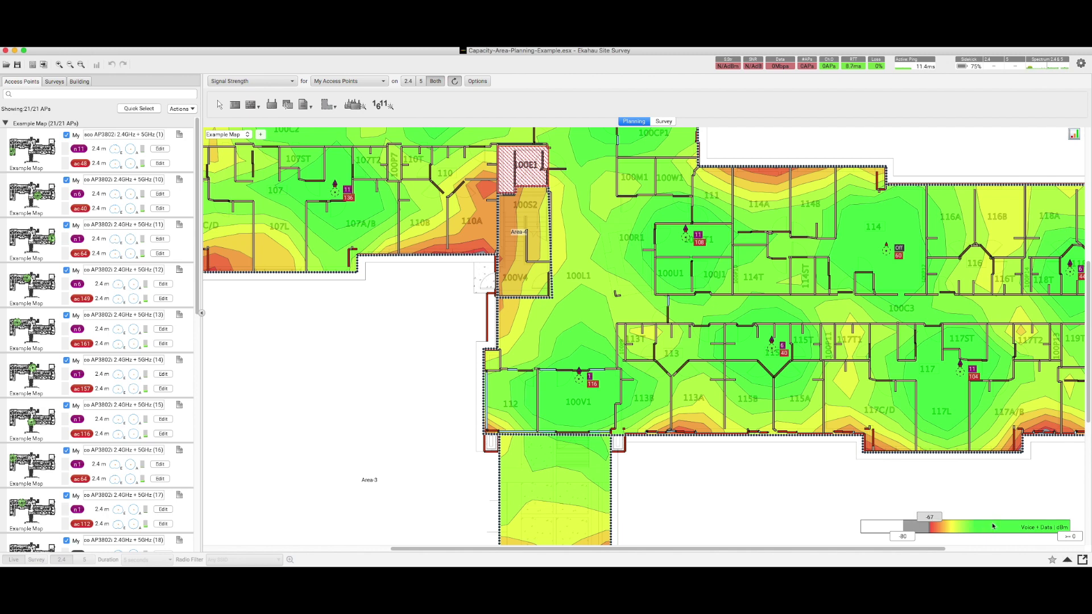
left_click(993, 526)
left_click(985, 526)
left_click(985, 526)
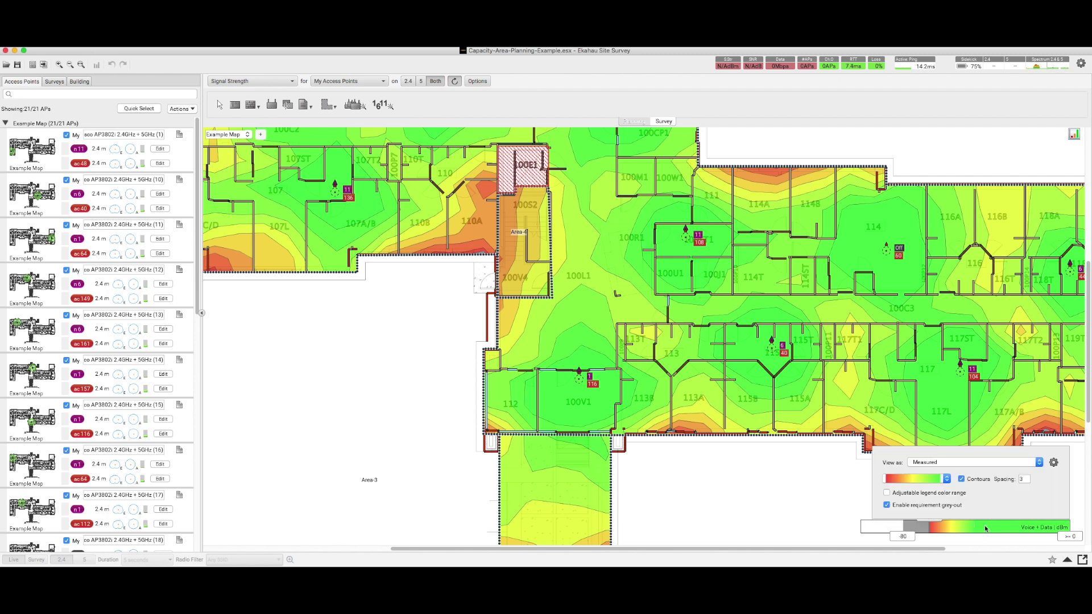
left_click(1039, 462)
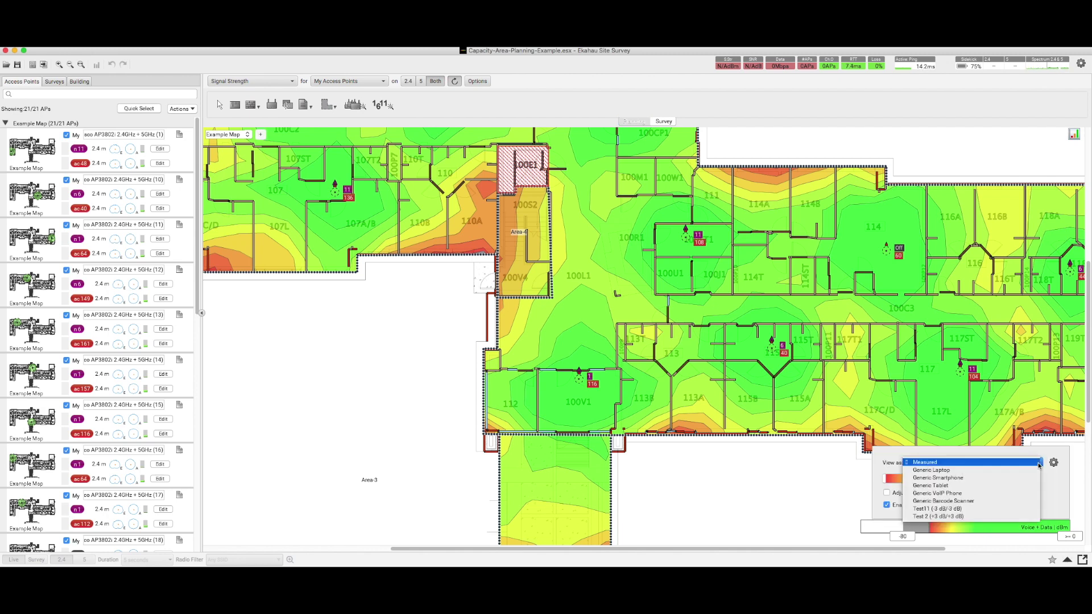
left_click(952, 510)
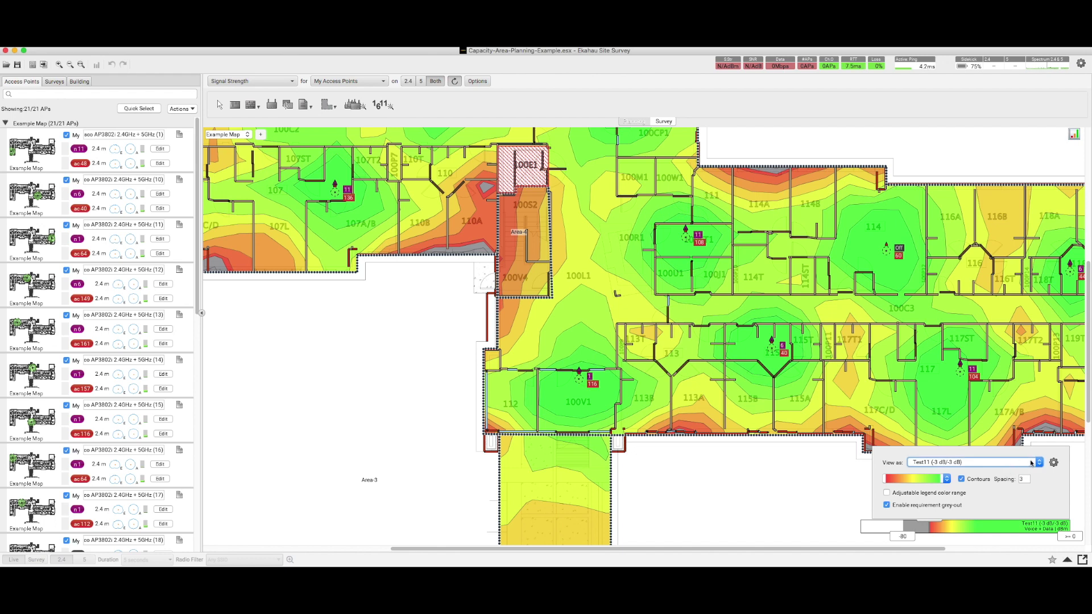
left_click(1040, 464)
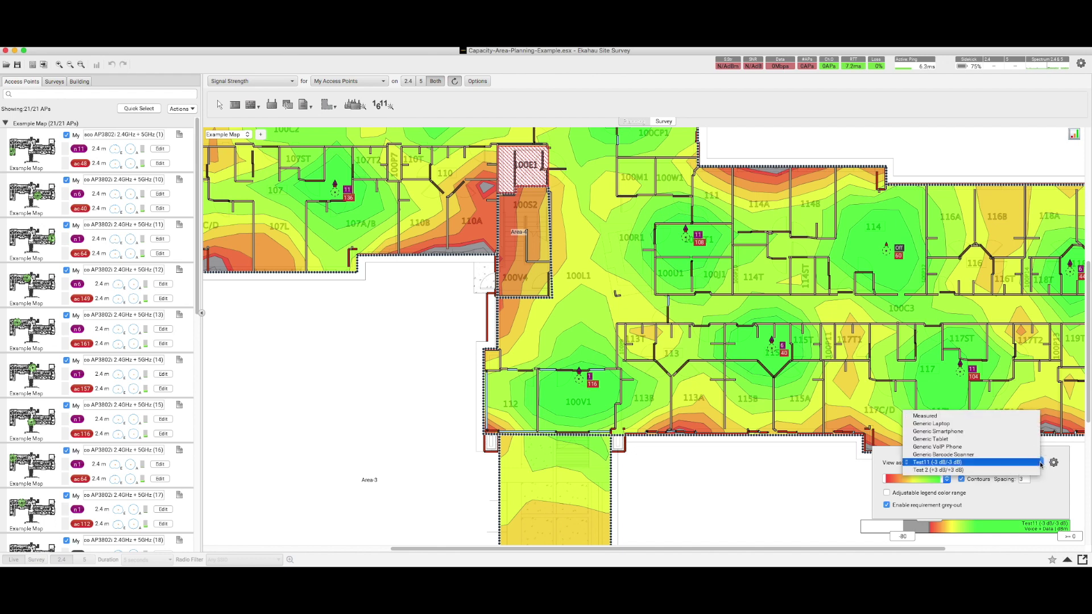
left_click(969, 463)
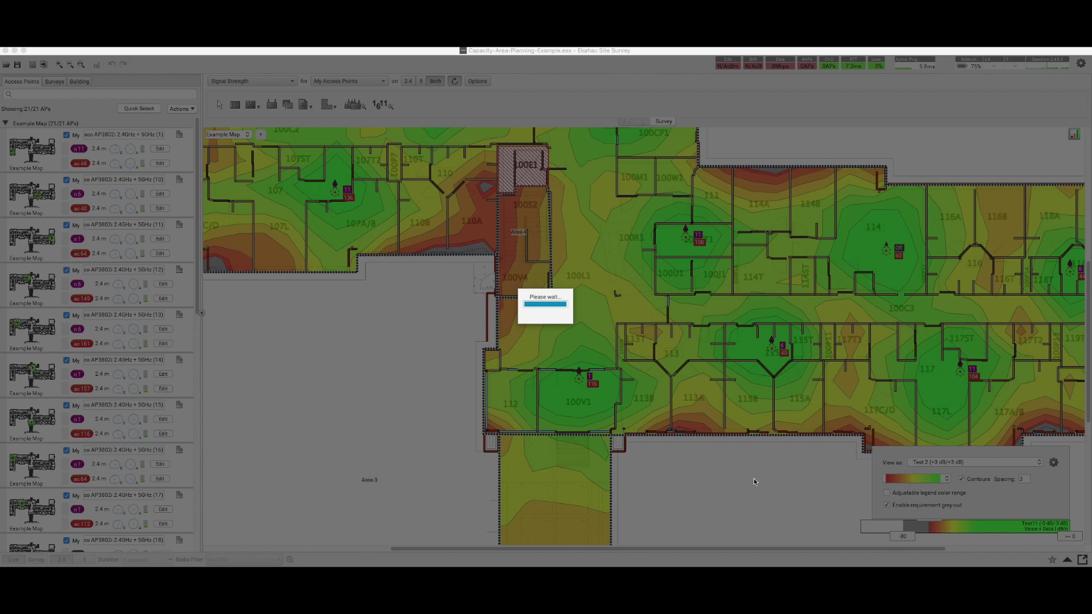